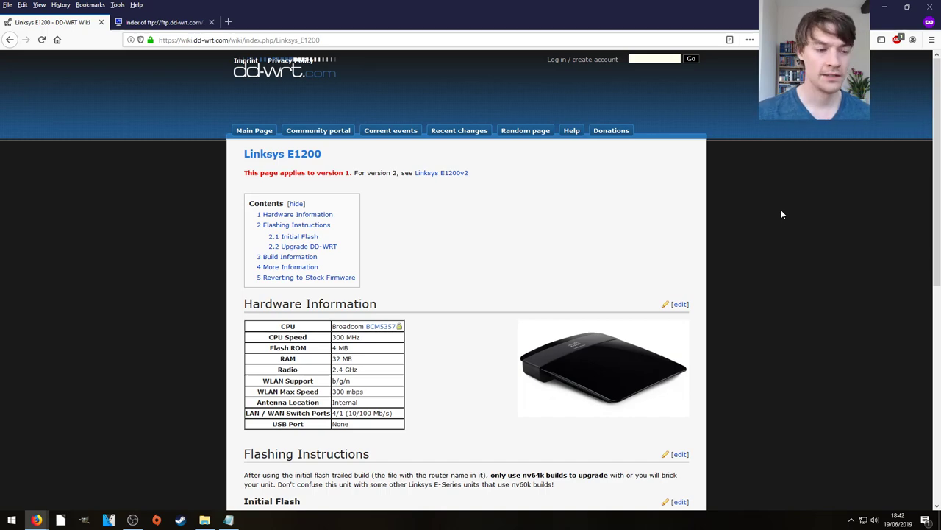
Step: Scroll the Linksys E1200 wiki page down to the Initial Flash instructions
{"action": "scroll", "coordinate": [524, 218], "scroll_direction": "down", "scroll_amount": 3}
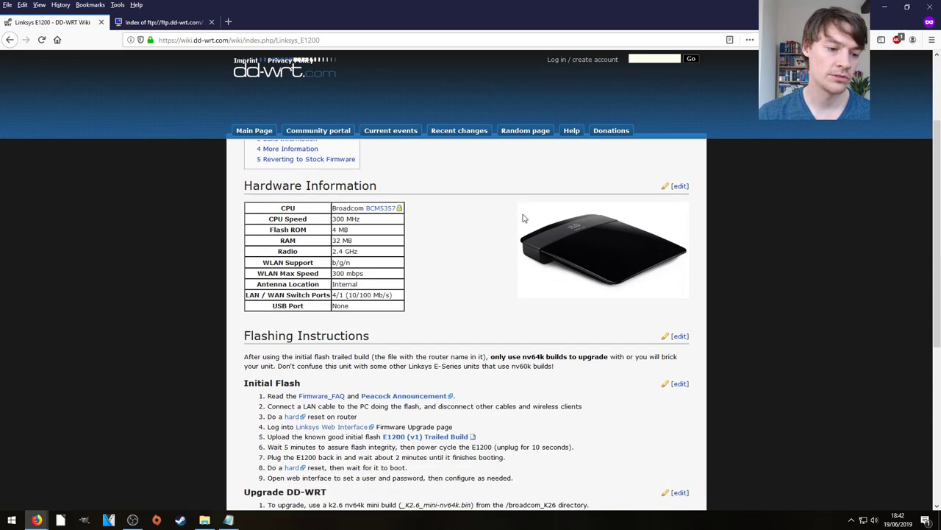
{"action": "scroll", "coordinate": [453, 258], "scroll_direction": "down", "scroll_amount": 2}
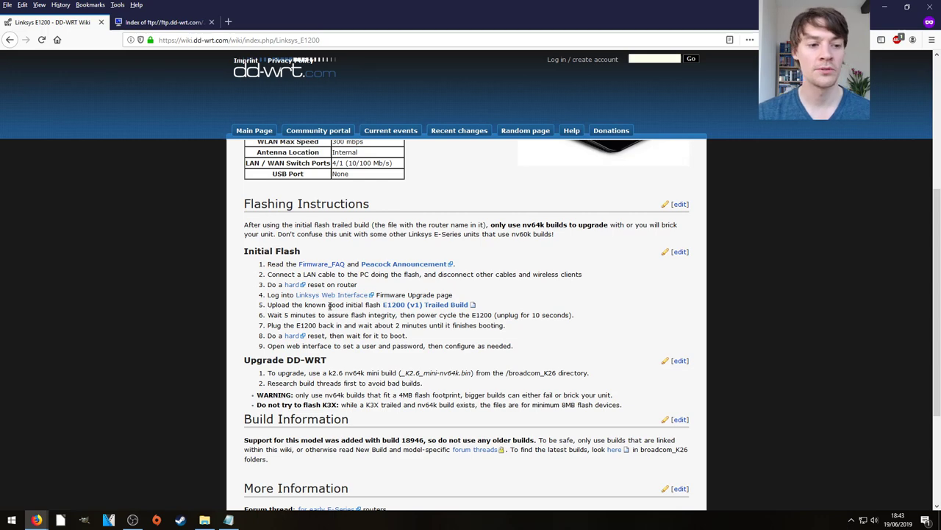
Step: Save the E1200 trailed build and the 2019 dd-wrt.v24-40048_NEWD-2_K2.6_mini-e1200v1.bin firmware files
{"action": "left_click", "coordinate": [423, 307]}
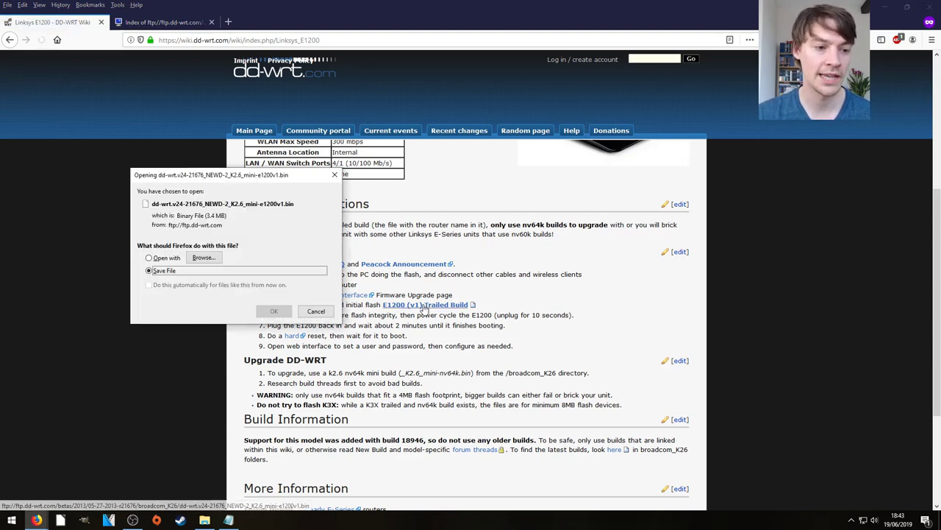
{"action": "left_click", "coordinate": [275, 311]}
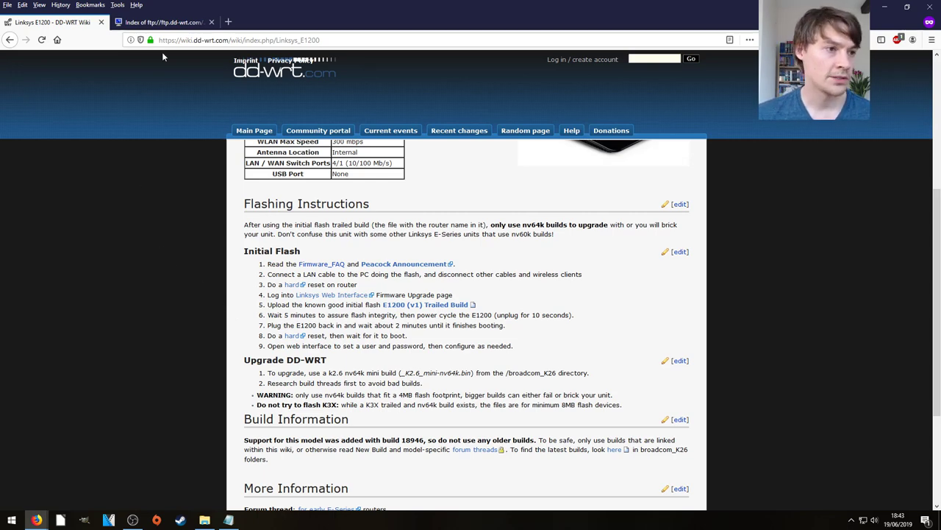
{"action": "left_click", "coordinate": [169, 23]}
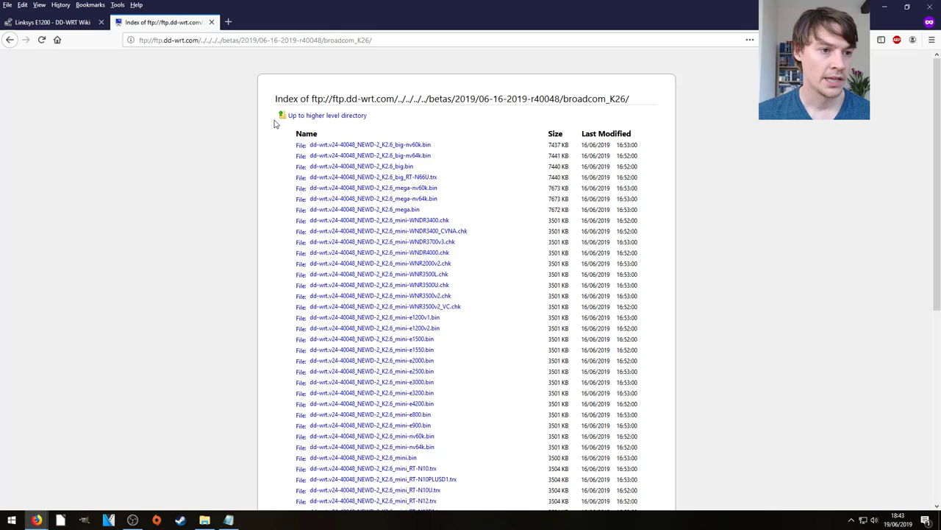
{"action": "scroll", "coordinate": [184, 172], "scroll_direction": "down", "scroll_amount": 3}
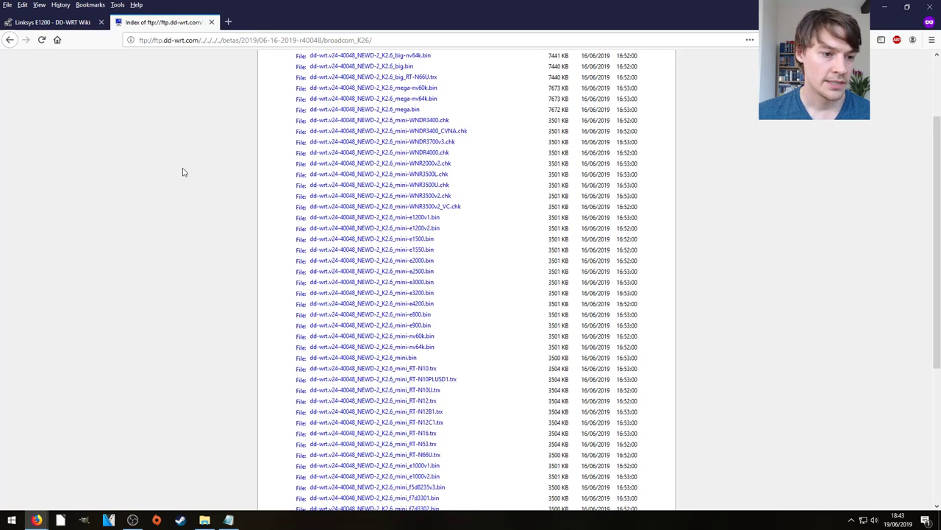
{"action": "left_click", "coordinate": [407, 219]}
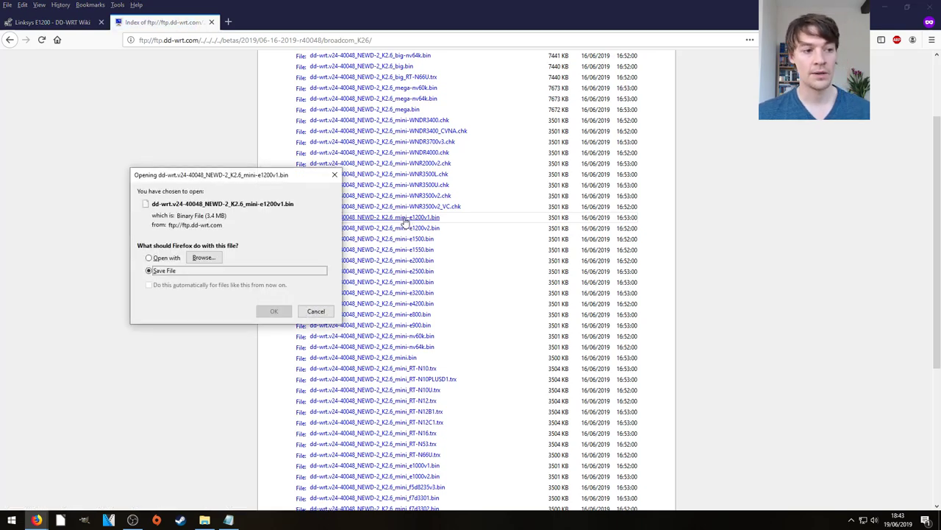
{"action": "left_click", "coordinate": [275, 312]}
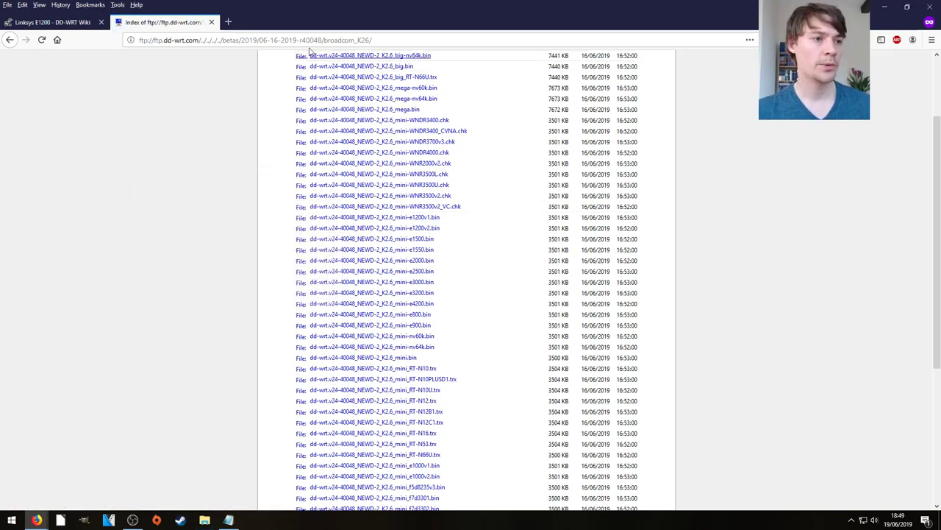
Step: Load the router address 192.168.1.1 in a new private tab
{"action": "left_click", "coordinate": [228, 21]}
{"action": "type", "text": "192.168.1.1/"}
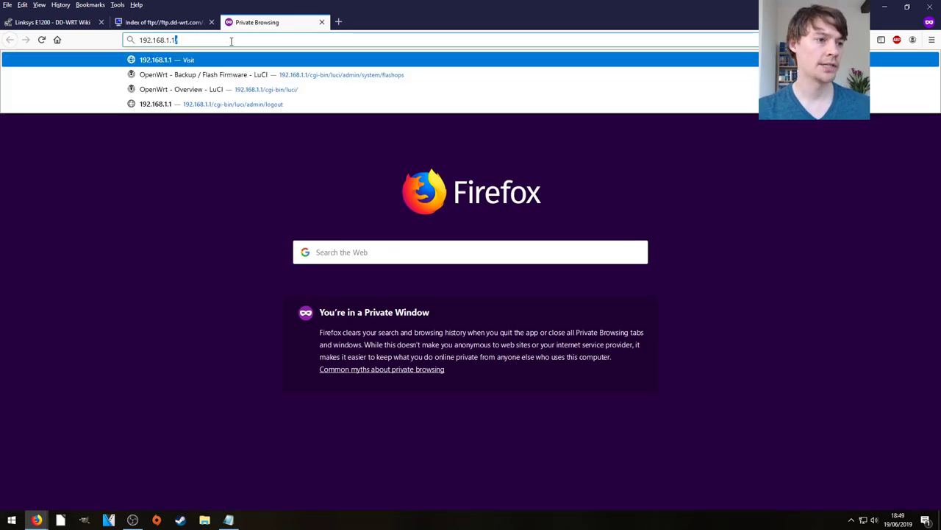
{"action": "key", "text": "Return"}
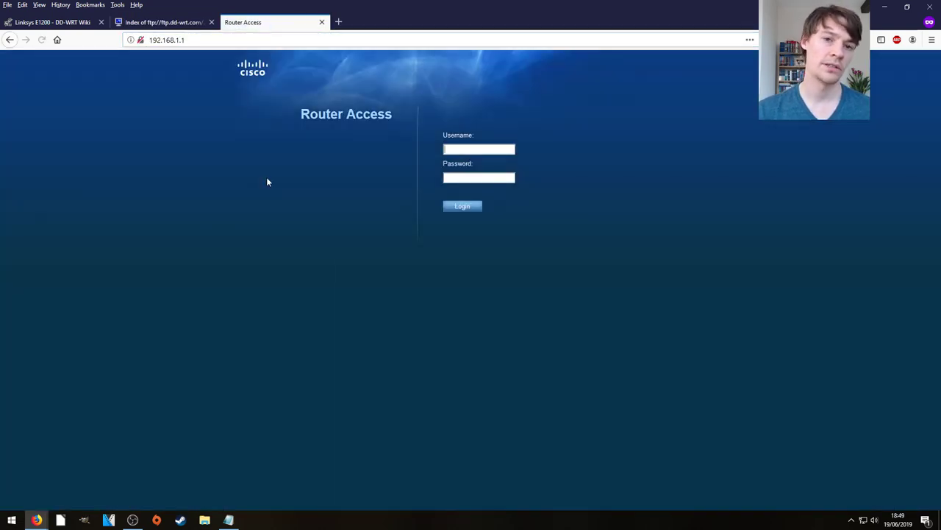
Step: Log in with the admin username and password, then go to Administration > Firmware Upgrade
{"action": "type", "text": "admin"}
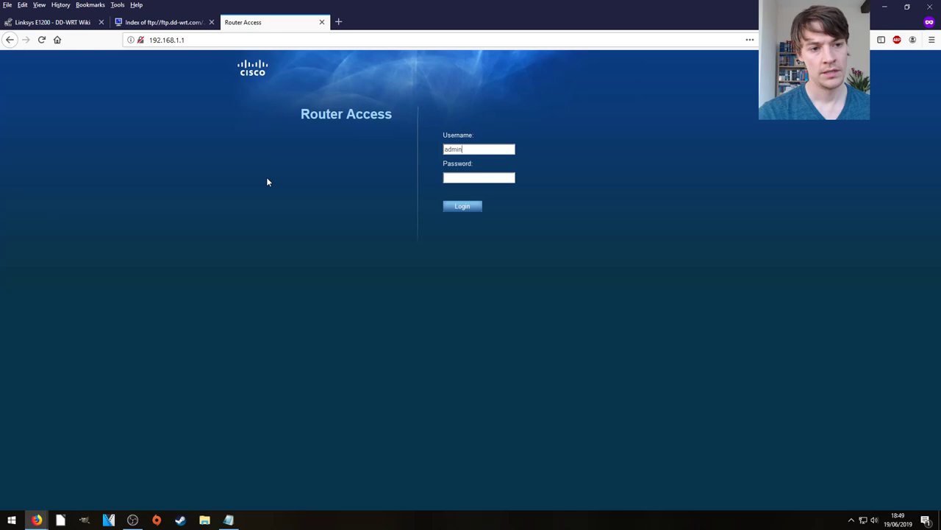
{"action": "key", "text": "Tab"}
{"action": "type", "text": "•••••••••••••••••"}
{"action": "key", "text": "Return"}
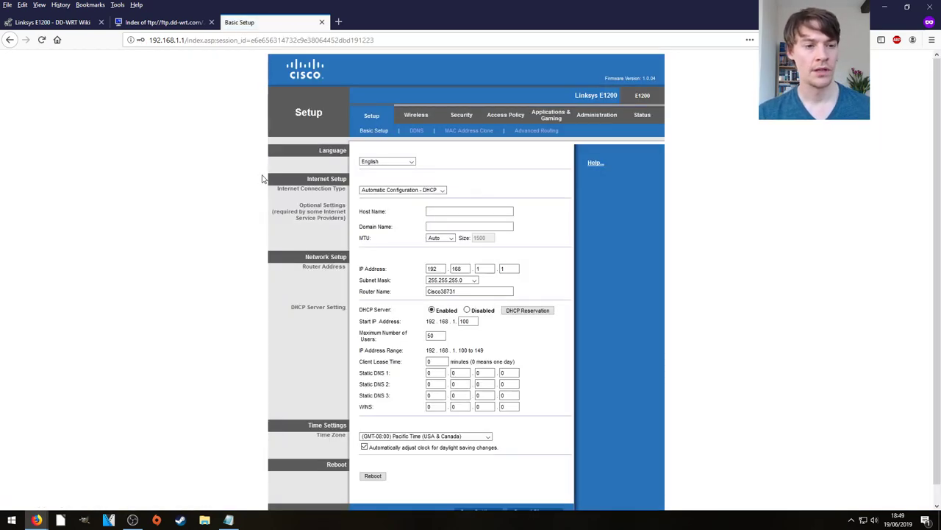
{"action": "left_click", "coordinate": [589, 120]}
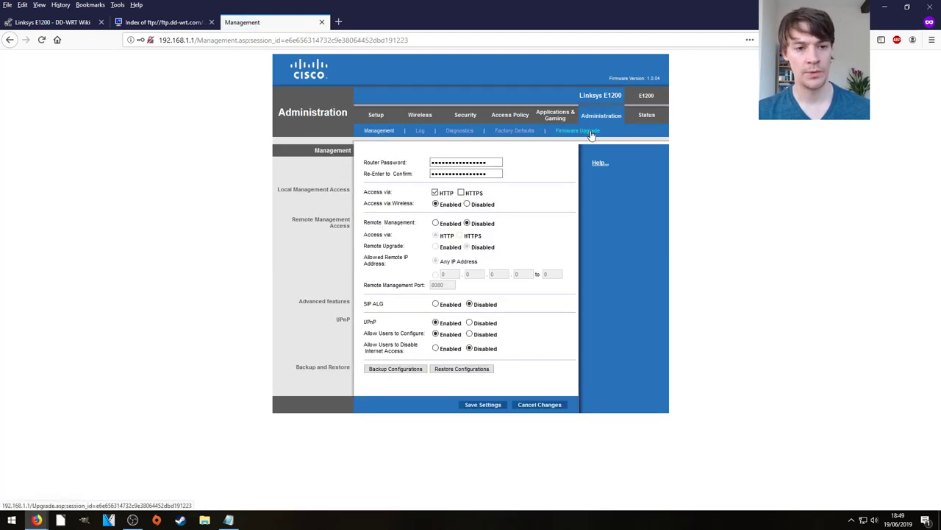
{"action": "left_click", "coordinate": [591, 133]}
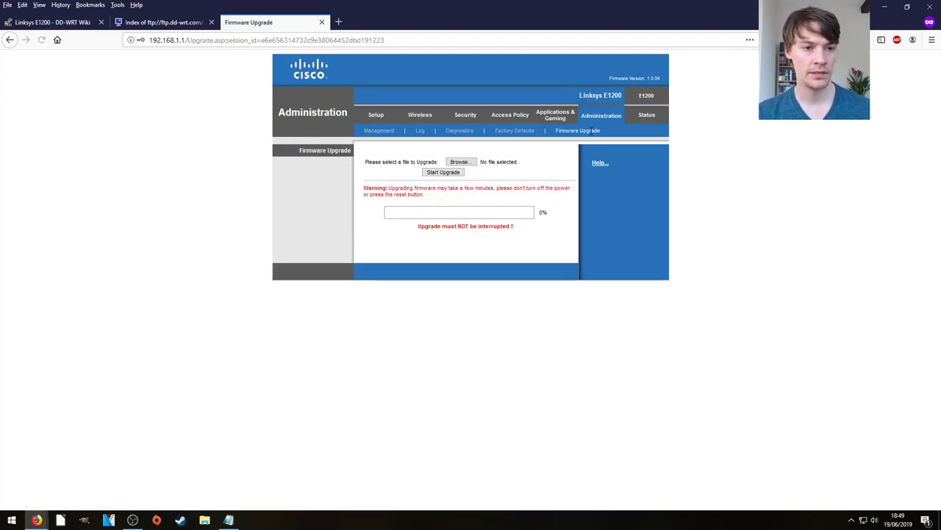
Step: Choose dd-wrt.v24-21676_NEWD-2_K2.6_mini-e1200v1.bin from Downloads and start the upgrade, retrying after the no-file alert
{"action": "left_click", "coordinate": [460, 162]}
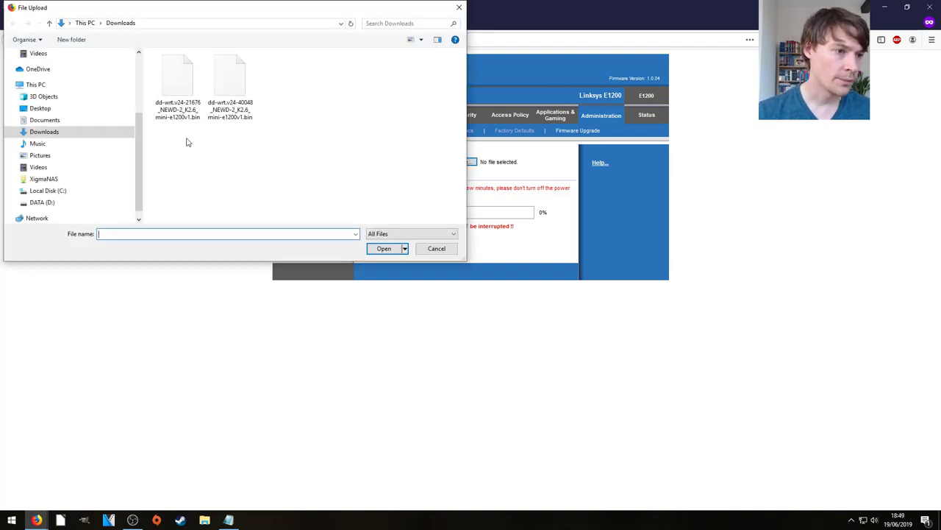
{"action": "left_click", "coordinate": [177, 86]}
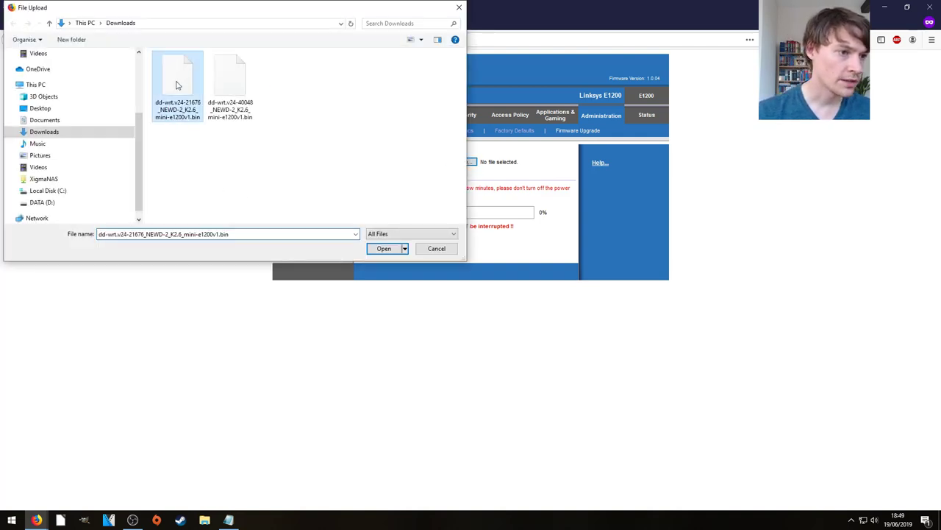
{"action": "left_click", "coordinate": [388, 250]}
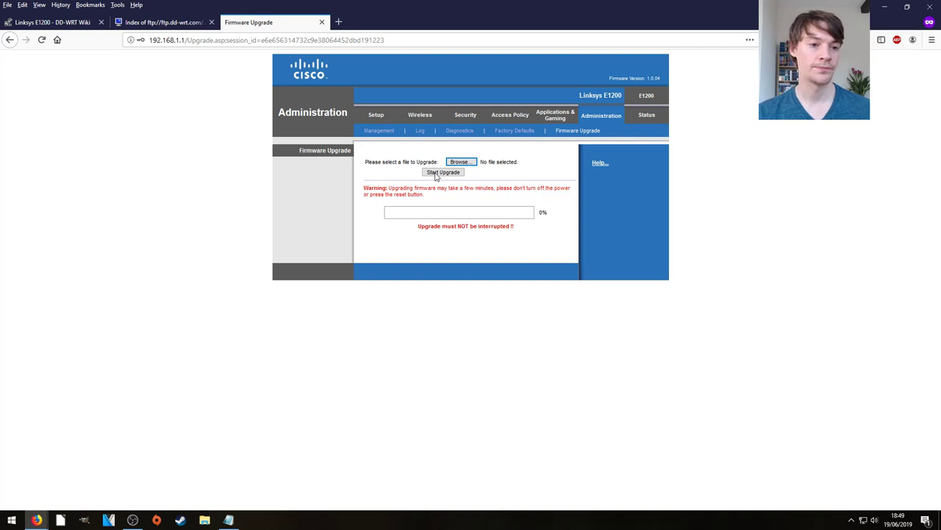
{"action": "left_click", "coordinate": [435, 175]}
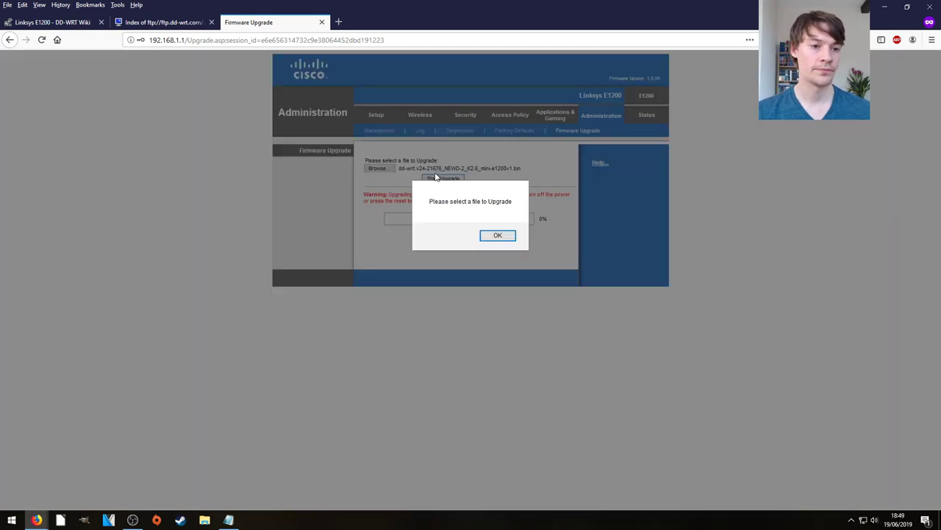
{"action": "left_click", "coordinate": [498, 236]}
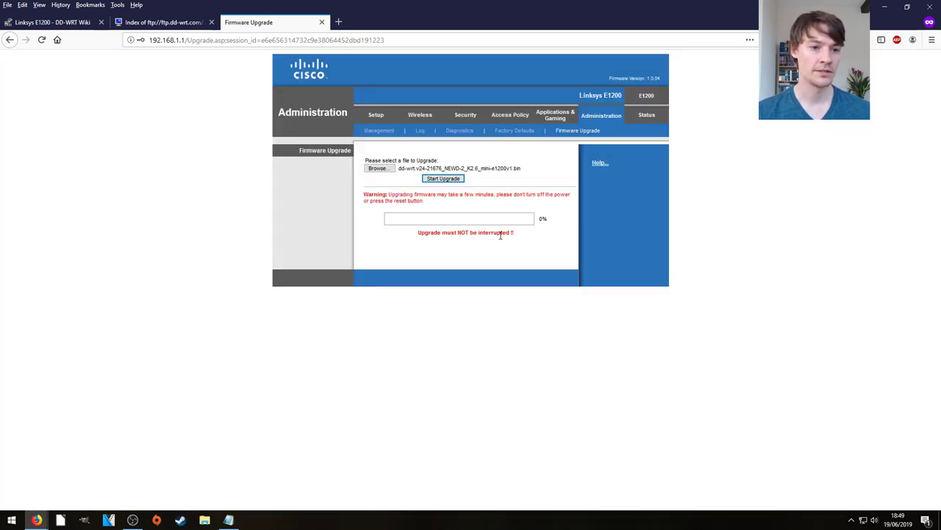
{"action": "left_click", "coordinate": [437, 178]}
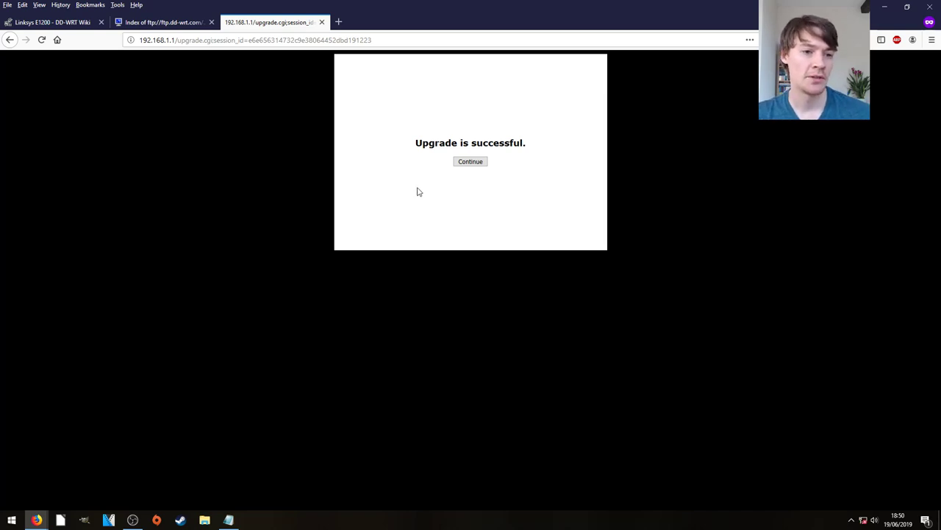
Step: Continue past the 'Upgrade is successful.' message as the router drops offline
{"action": "left_click", "coordinate": [471, 163]}
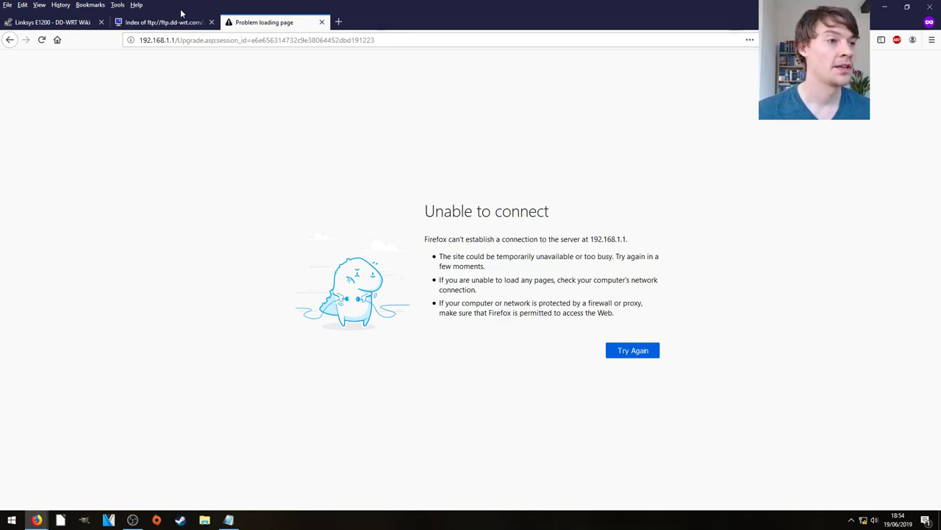
Step: Return to the E1200 wiki tab and highlight step 6: wait 5 minutes, then power cycle
{"action": "left_click", "coordinate": [60, 28]}
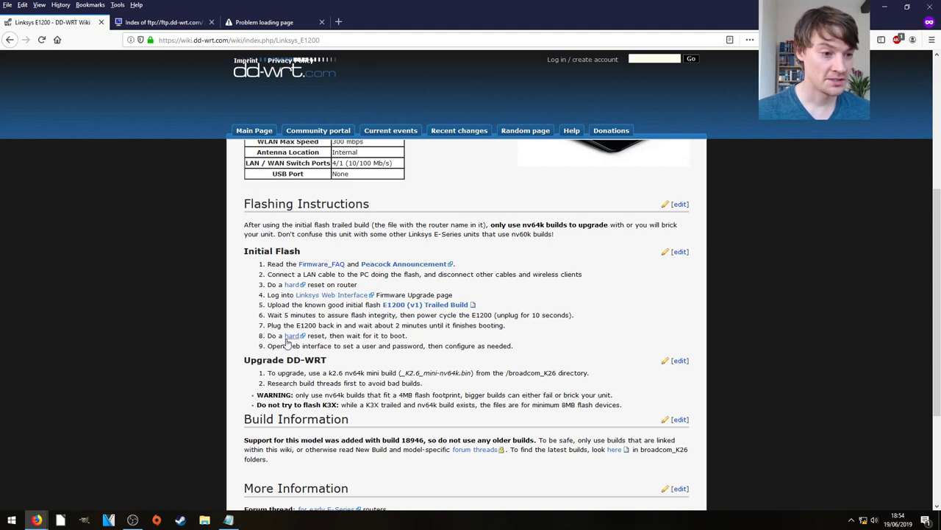
{"action": "left_click_drag", "start_coordinate": [269, 316], "coordinate": [398, 315]}
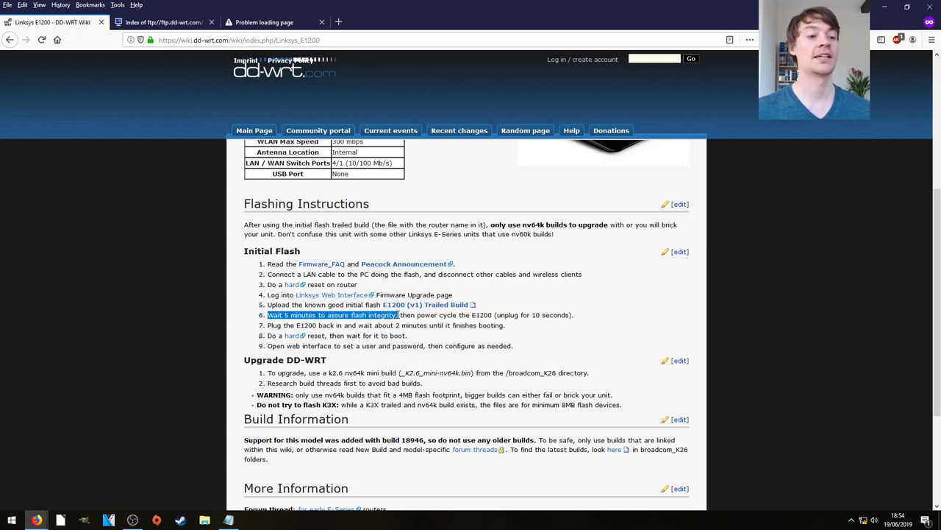
{"action": "left_click", "coordinate": [399, 315]}
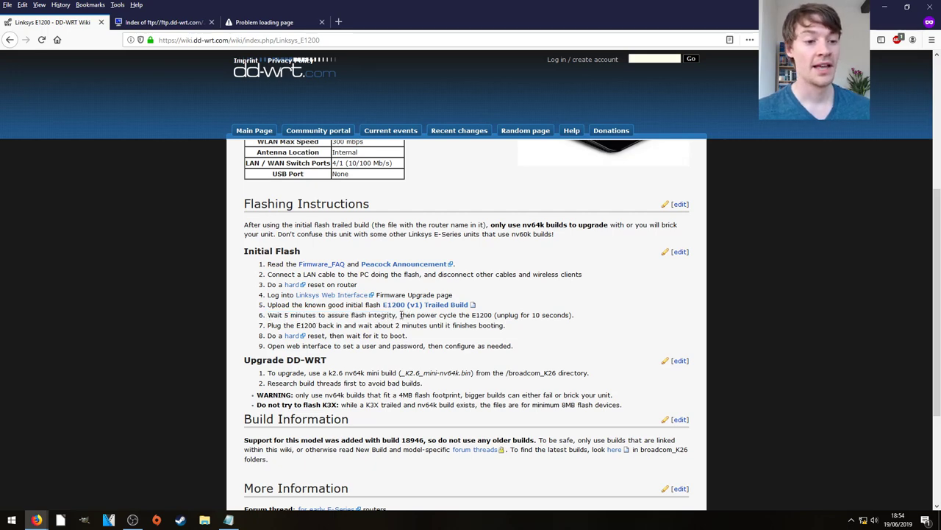
{"action": "left_click_drag", "start_coordinate": [399, 314], "coordinate": [582, 316]}
{"action": "left_click", "coordinate": [585, 315]}
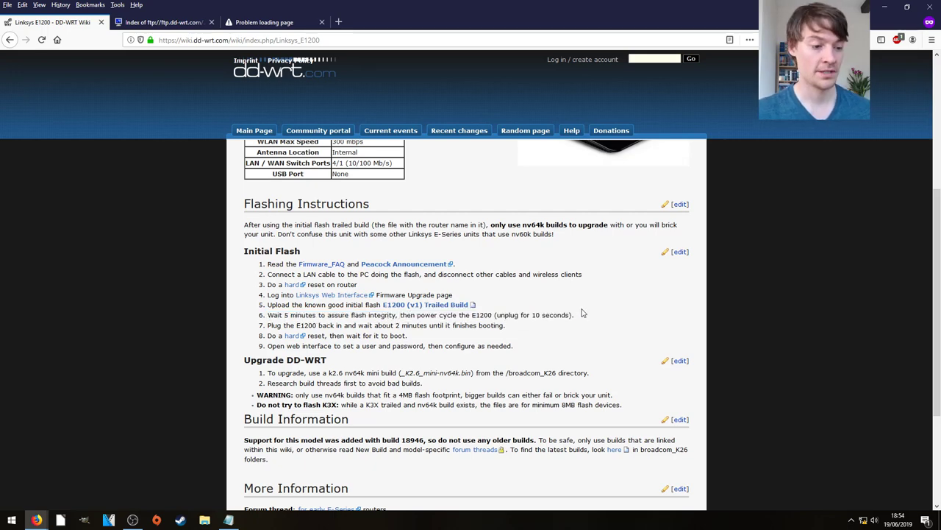
Step: Open a Command Prompt and run ipconfig, revealing the self-assigned 169.254.9.97 address
{"action": "key", "text": "super+r"}
{"action": "type", "text": "cmd"}
{"action": "key", "text": "Return"}
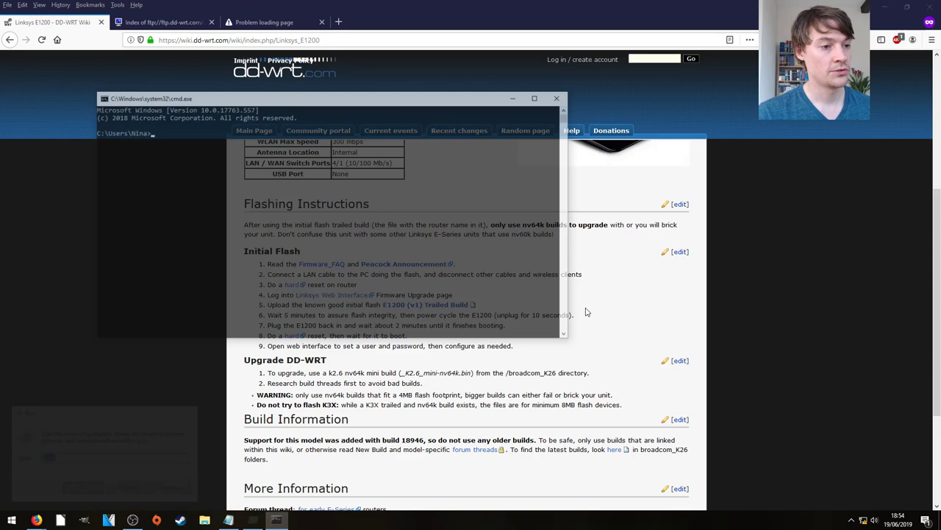
{"action": "type", "text": "ipcopnf"}
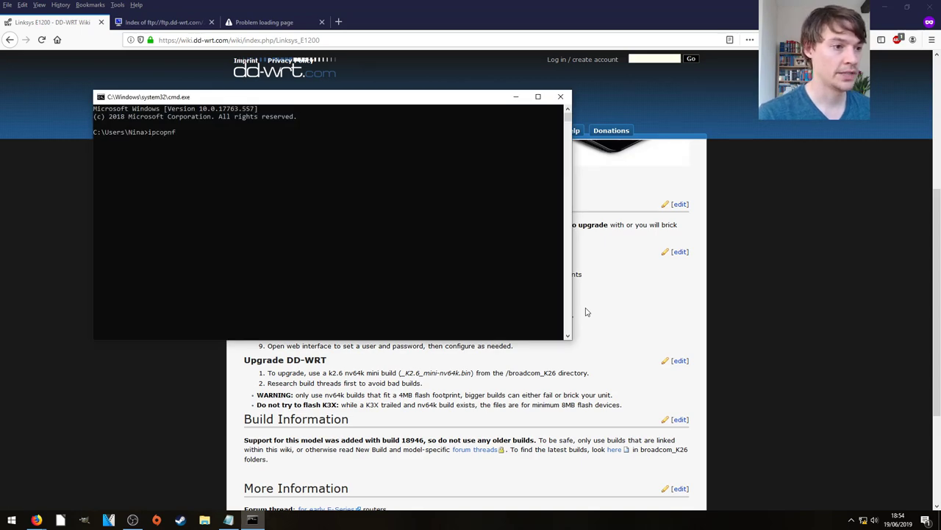
{"action": "key", "text": "BackSpace"}
{"action": "key", "text": "BackSpace"}
{"action": "key", "text": "BackSpace"}
{"action": "type", "text": "nfig"}
{"action": "key", "text": "Return"}
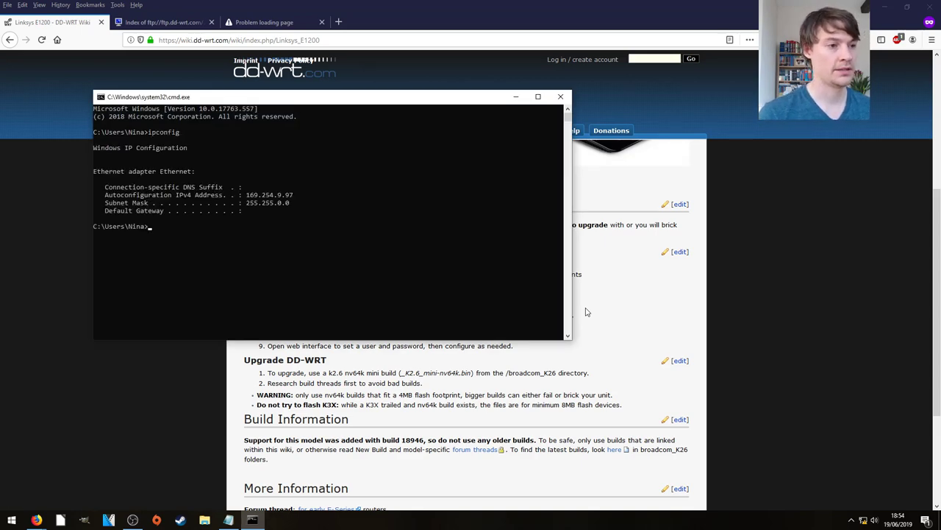
{"action": "left_click_drag", "start_coordinate": [246, 195], "coordinate": [311, 199]}
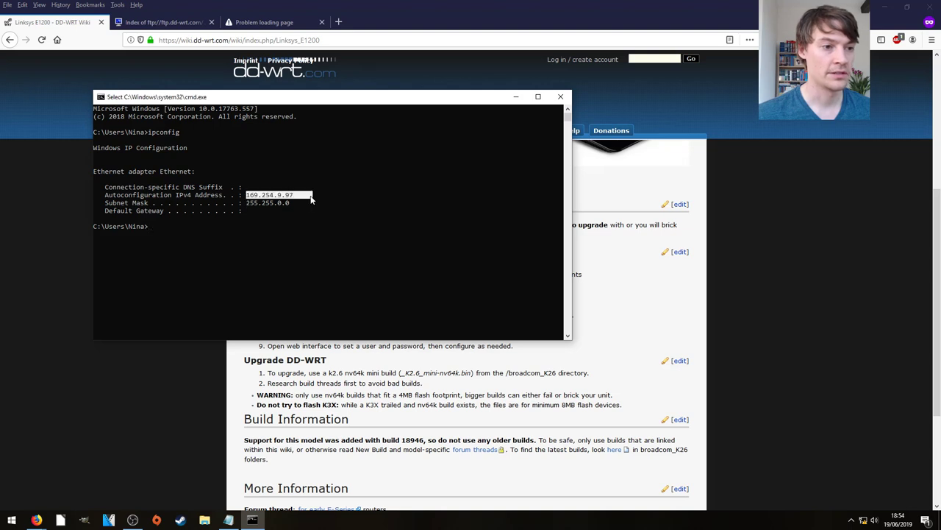
{"action": "left_click", "coordinate": [304, 215]}
Step: Run ipconfig /renew, then ipconfig again to confirm 192.168.1.114 with gateway 192.168.1.1
{"action": "key", "text": "Up"}
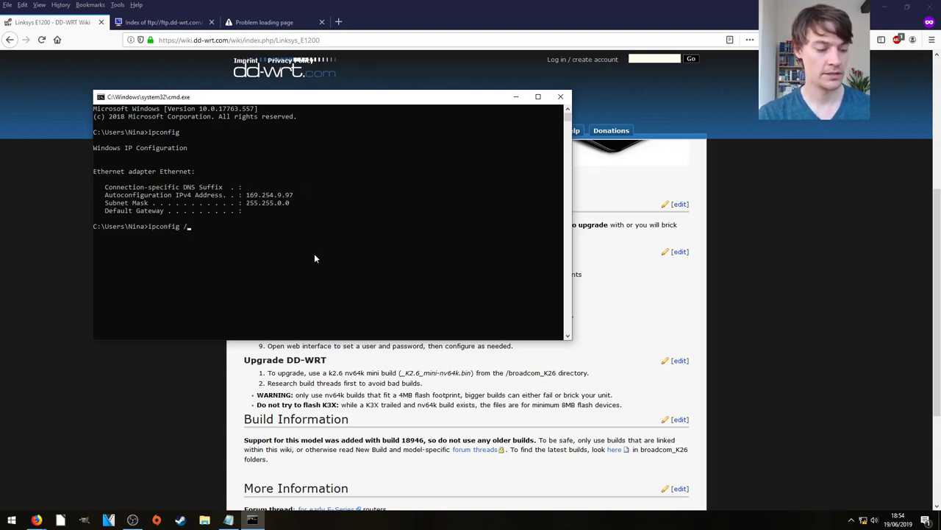
{"action": "type", "text": "/renew"}
{"action": "key", "text": "Return"}
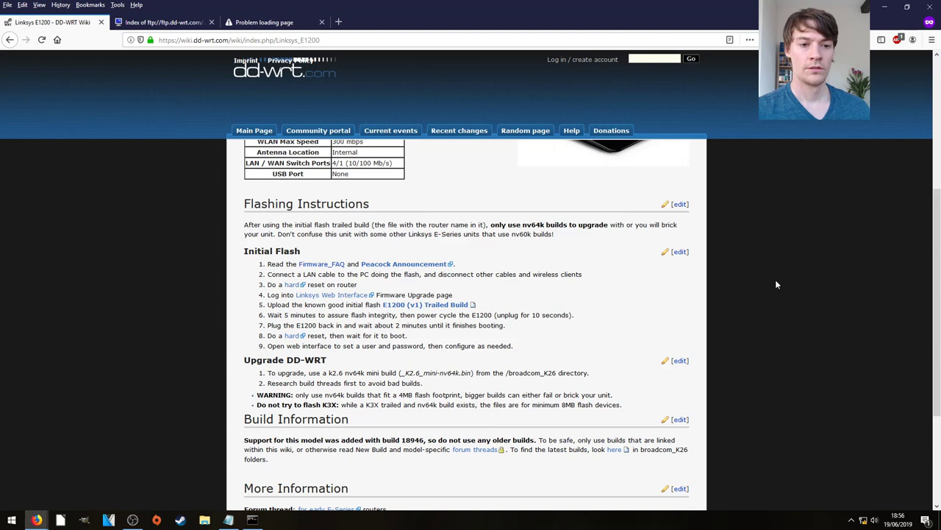
{"action": "left_click", "coordinate": [255, 518]}
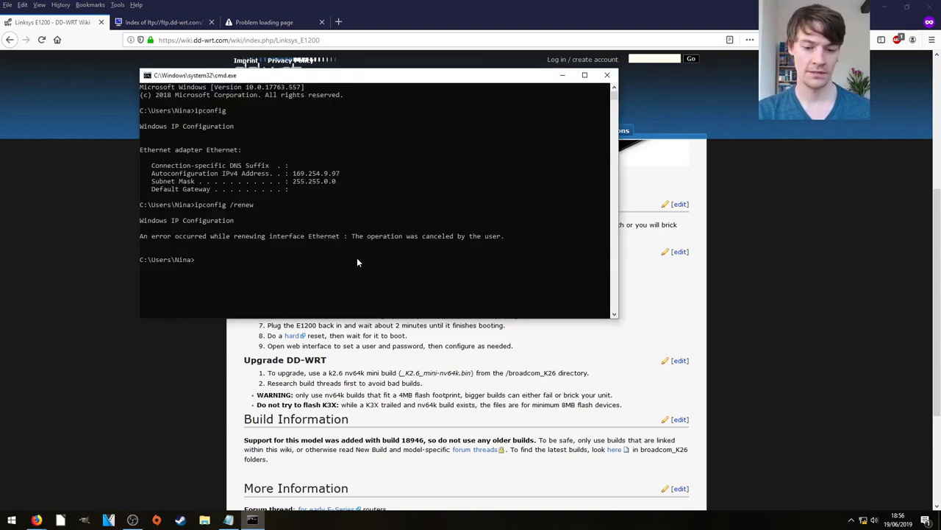
{"action": "key", "text": "Up"}
{"action": "key", "text": "Up"}
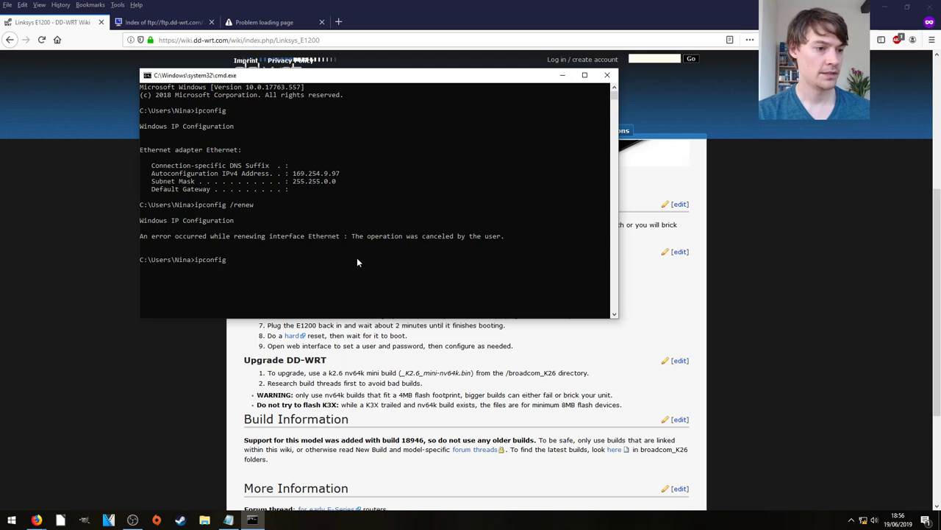
{"action": "key", "text": "Return"}
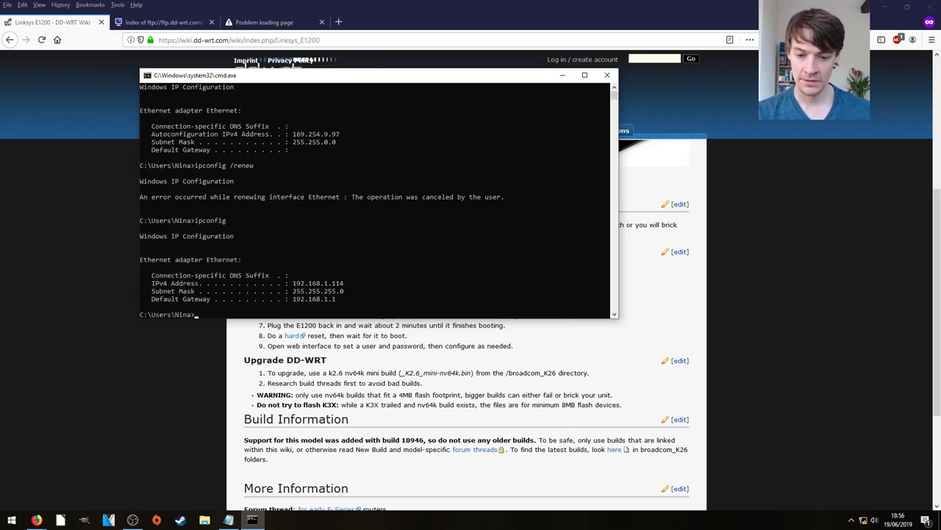
{"action": "mouse_move", "coordinate": [863, 523]}
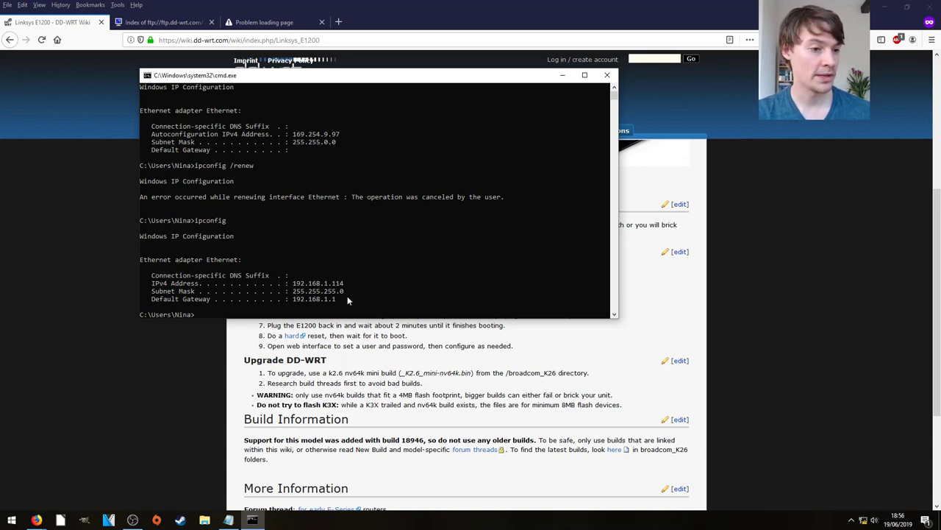
Step: Load 192.168.1.1 in a new tab to reach the DD-WRT panel showing build 21676
{"action": "left_click", "coordinate": [756, 213]}
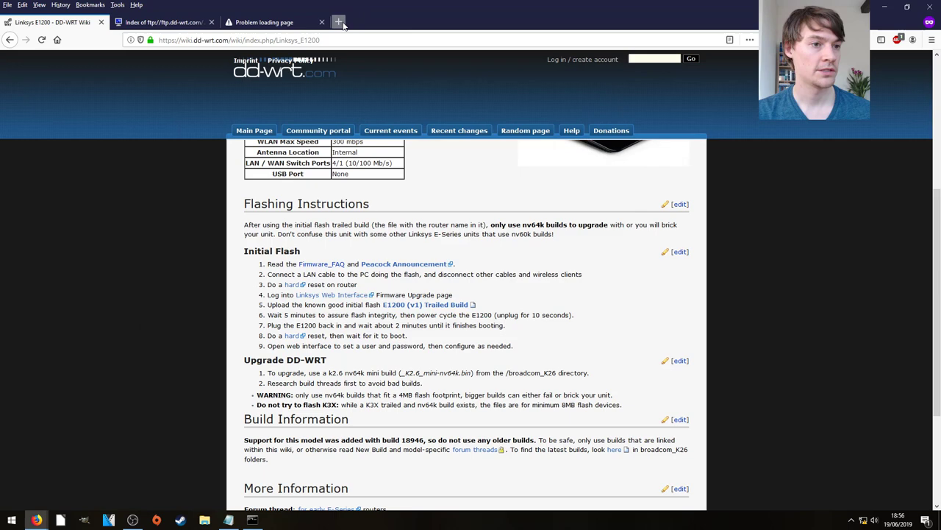
{"action": "left_click", "coordinate": [338, 22]}
{"action": "type", "text": "192.168.1.1"}
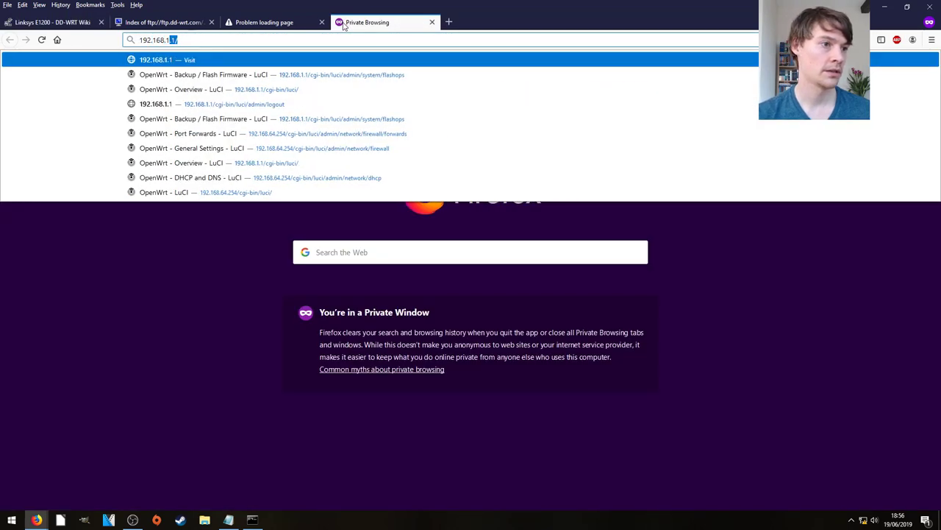
{"action": "key", "text": "Return"}
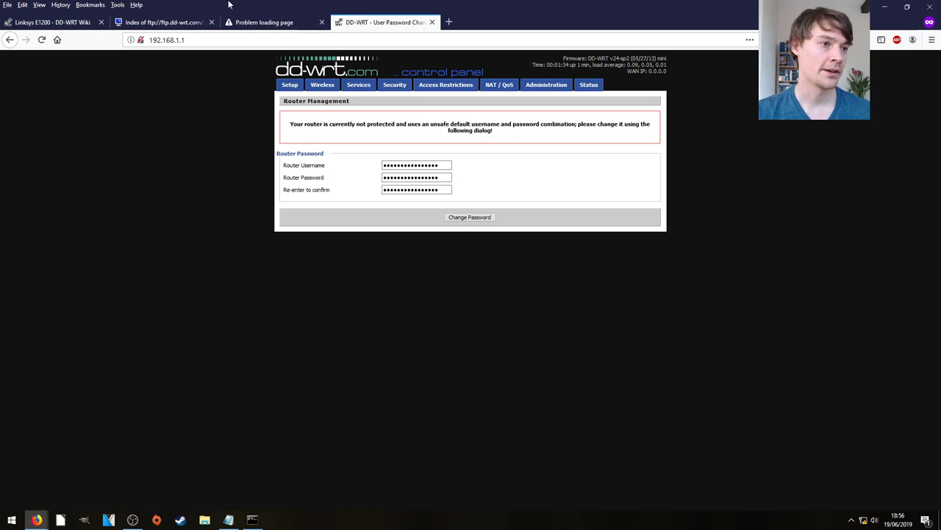
{"action": "left_click", "coordinate": [88, 23]}
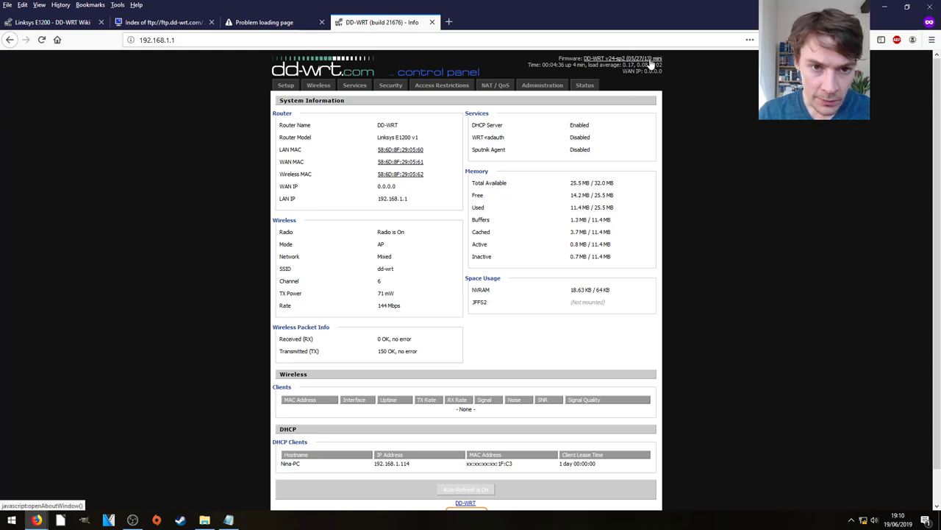
Step: Flash the 40048 mini-e1200v1.bin build with 'Reset to Default settings' selected for after flashing
{"action": "left_click", "coordinate": [542, 87]}
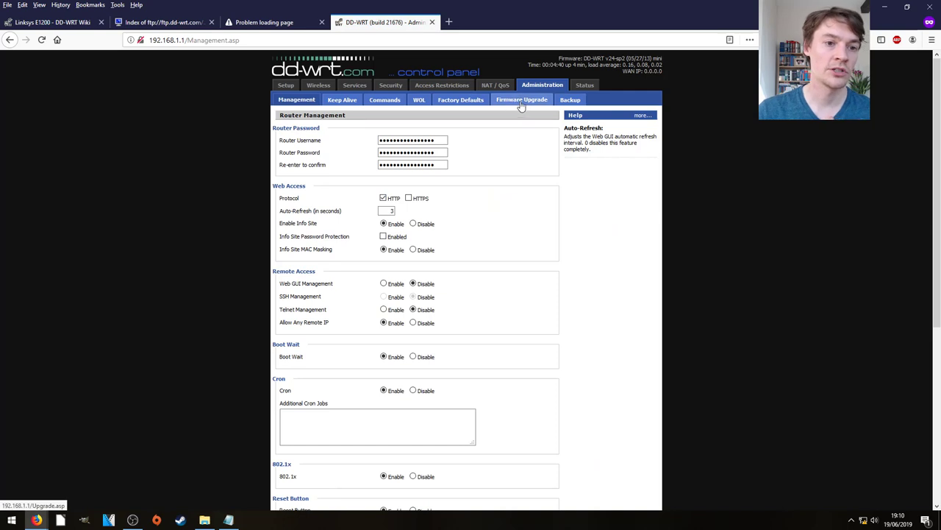
{"action": "left_click", "coordinate": [521, 103]}
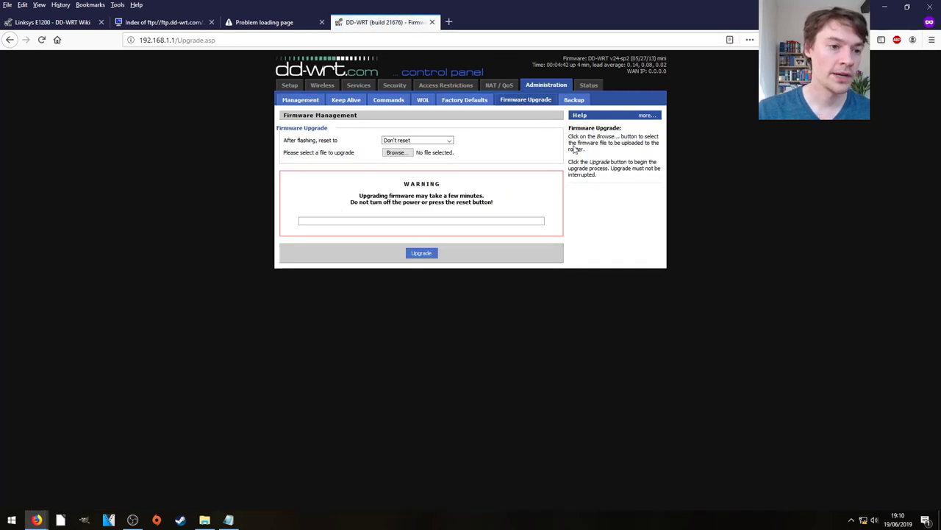
{"action": "left_click", "coordinate": [447, 140]}
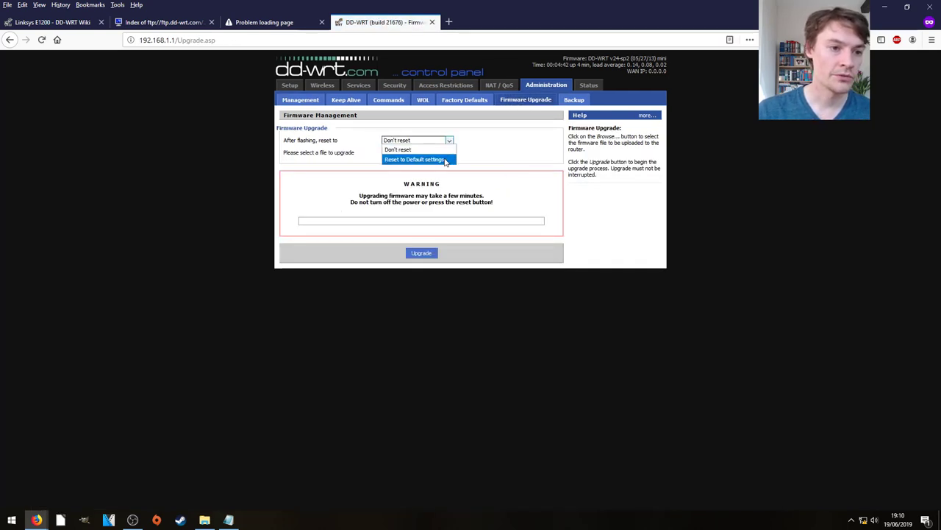
{"action": "left_click", "coordinate": [444, 158]}
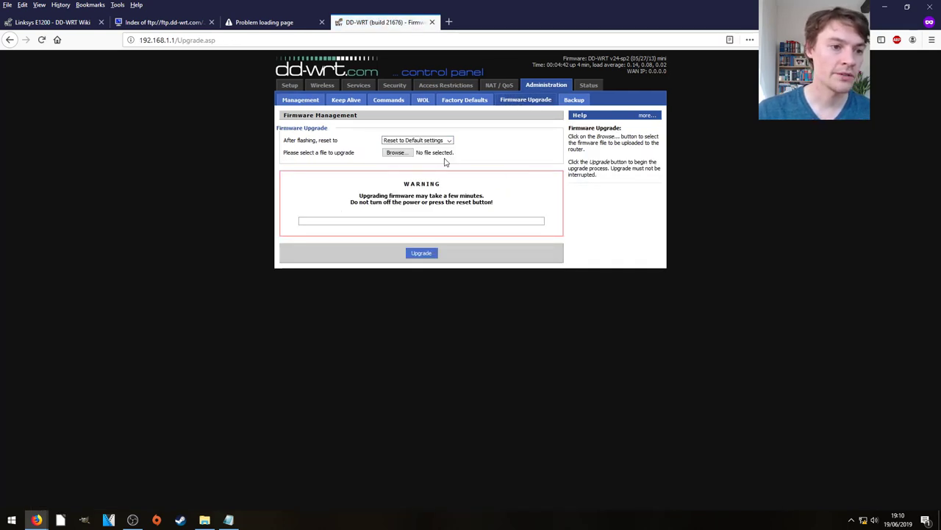
{"action": "left_click", "coordinate": [397, 155]}
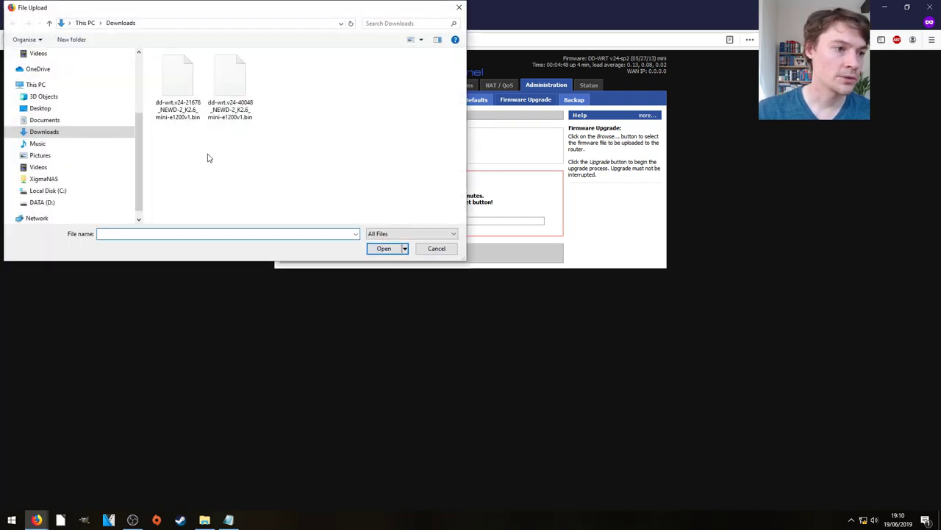
{"action": "left_click", "coordinate": [225, 87]}
{"action": "double_click", "coordinate": [227, 80]}
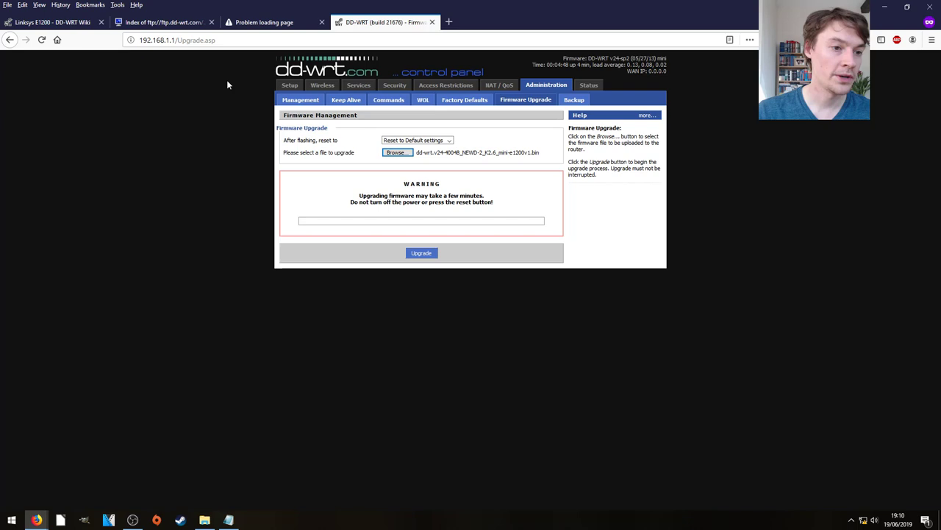
{"action": "left_click", "coordinate": [421, 254]}
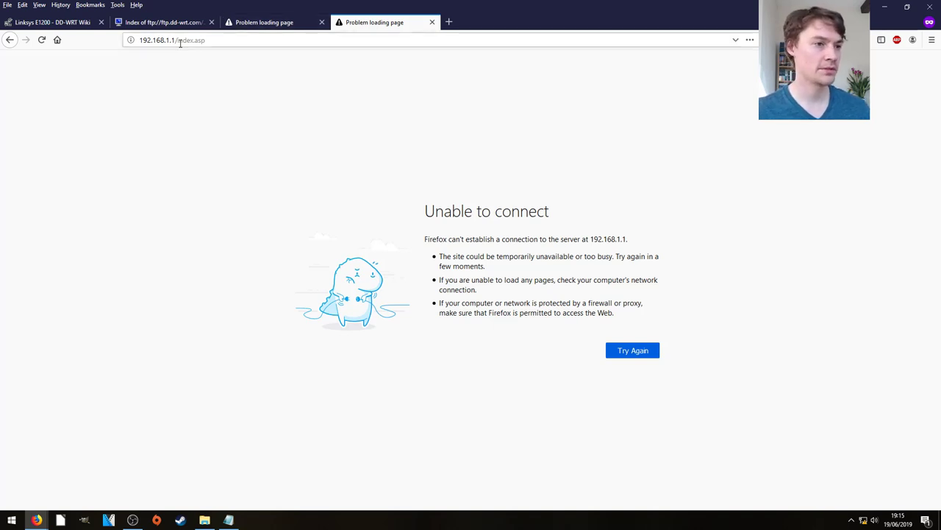
Step: Trim /index.asp from the address and reload the router page at 192.168.1.1
{"action": "left_click_drag", "start_coordinate": [175, 40], "coordinate": [205, 40]}
{"action": "key", "text": "BackSpace"}
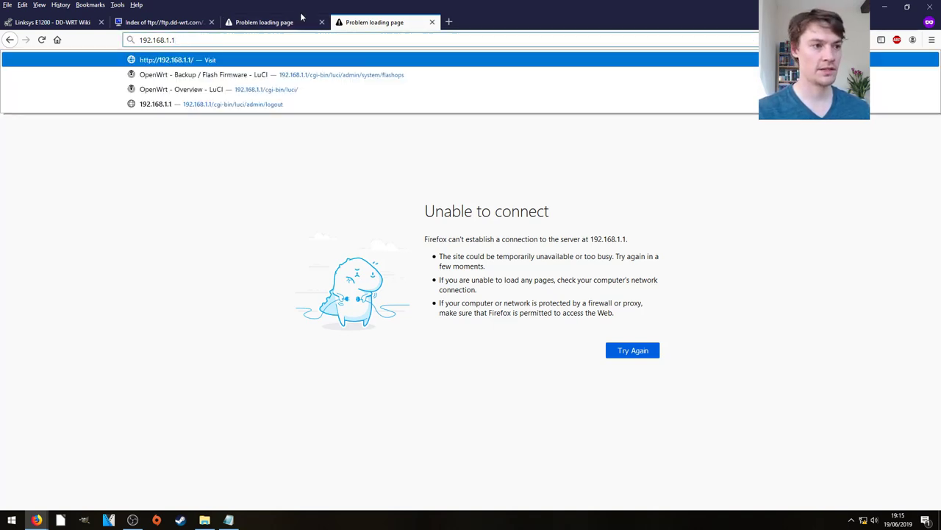
{"action": "key", "text": "Return"}
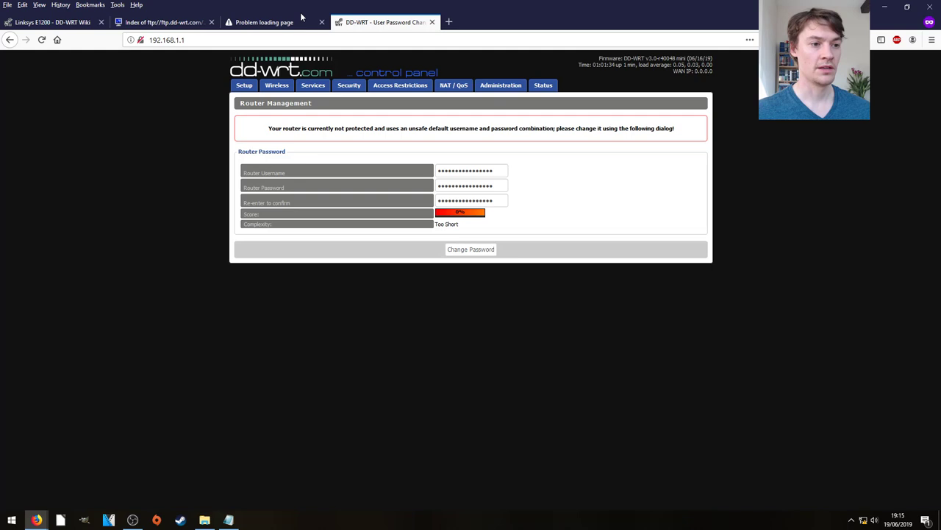
Step: Enter a new router username, password and confirmation, then save them with Change Password
{"action": "double_click", "coordinate": [487, 170]}
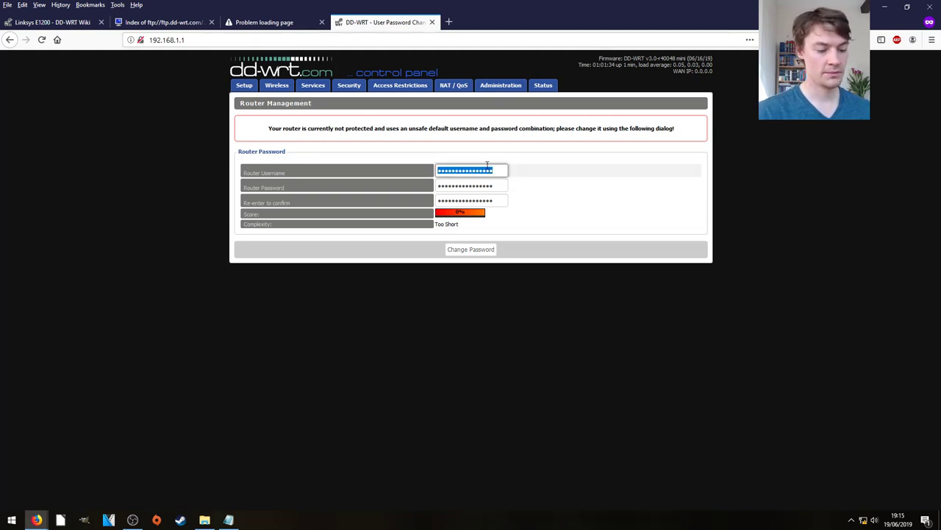
{"action": "type", "text": "adm"}
{"action": "key", "text": "Tab"}
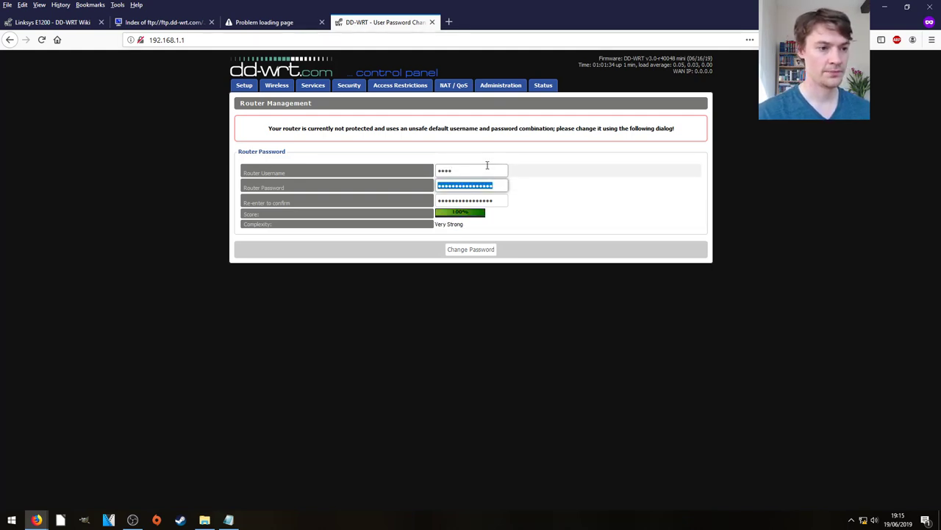
{"action": "type", "text": "admin123"}
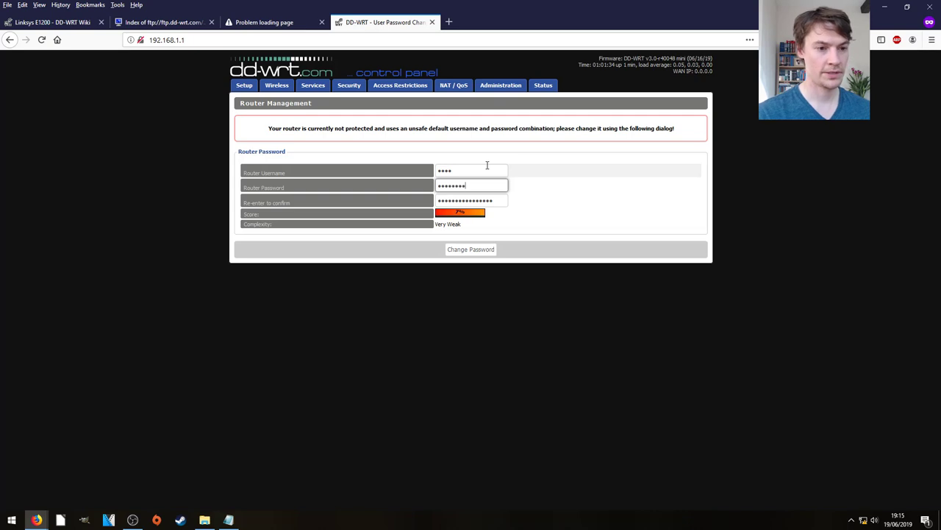
{"action": "key", "text": "Tab"}
{"action": "type", "text": "a"}
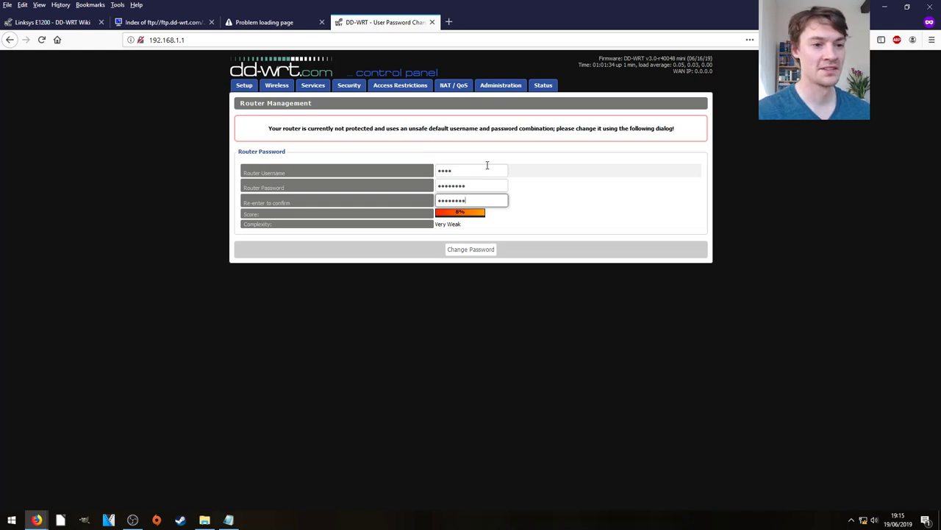
{"action": "left_click", "coordinate": [475, 253]}
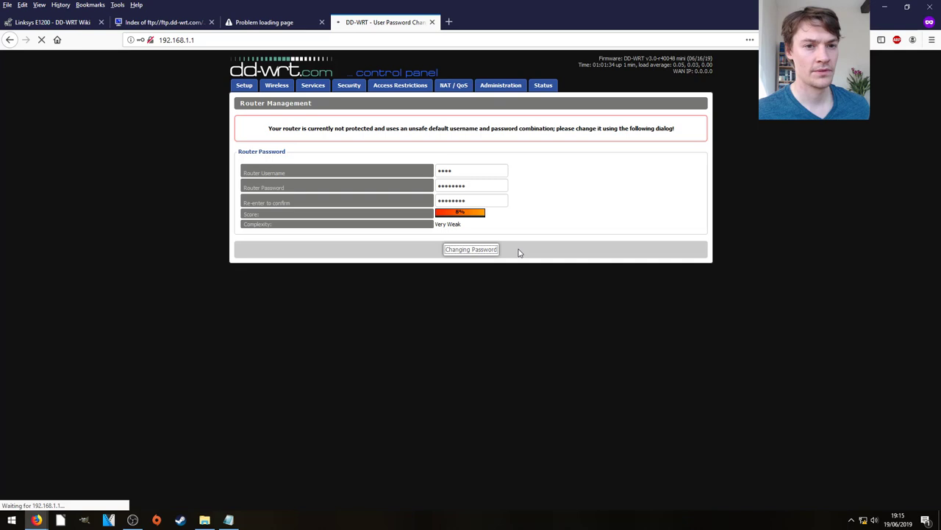